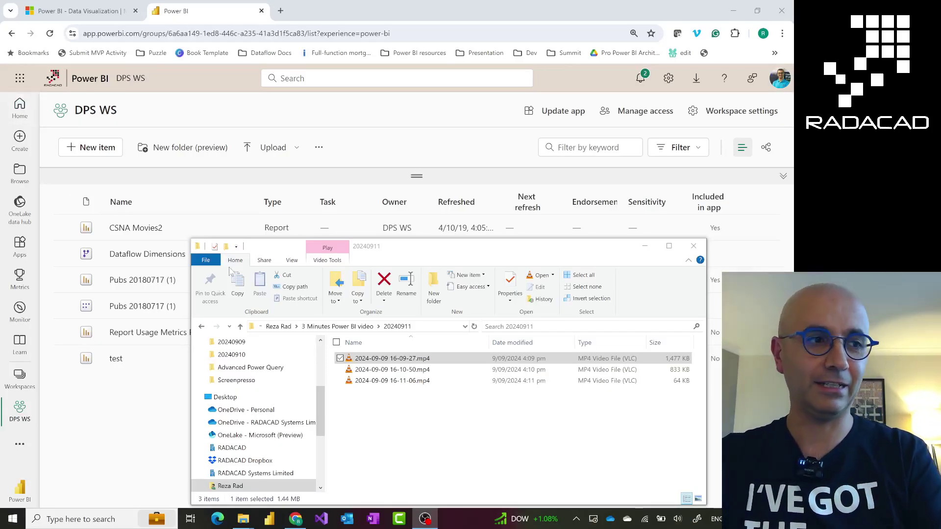
left_click(354, 166)
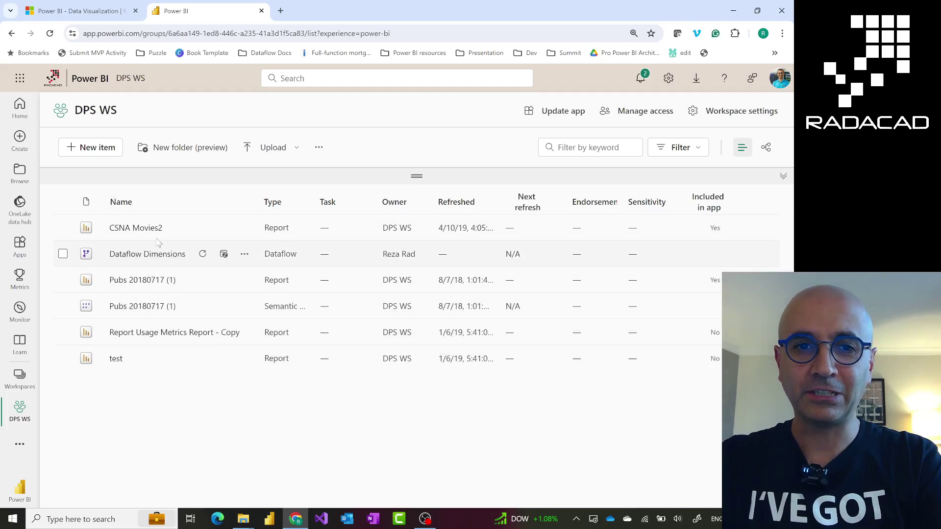
left_click(104, 153)
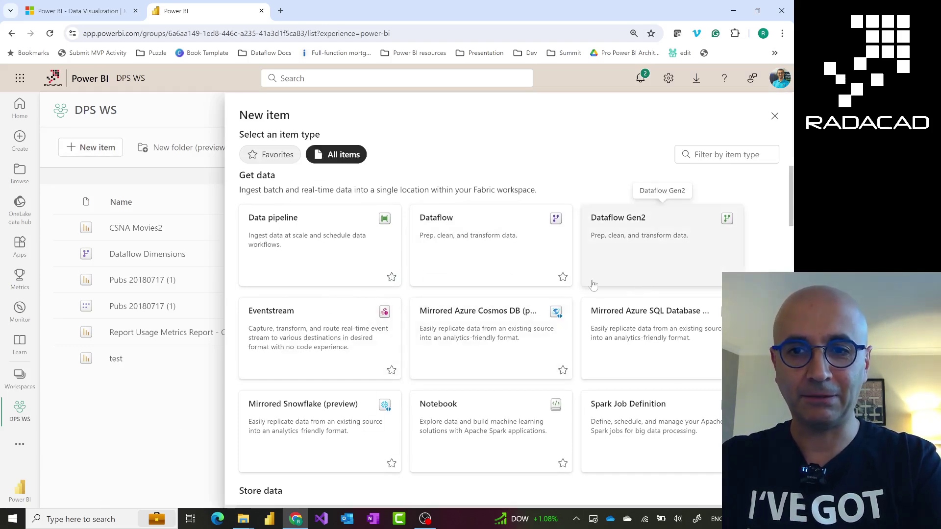
key("ctrl+Tab")
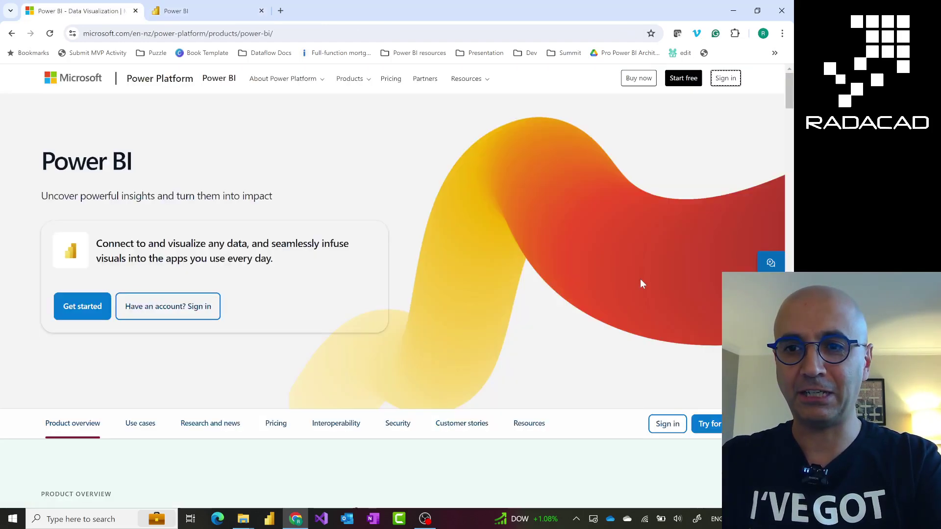
left_click(189, 8)
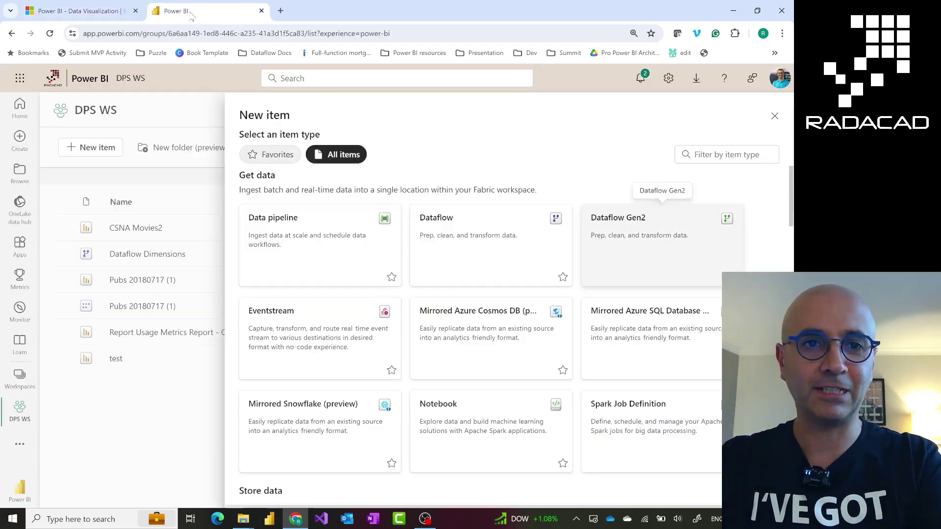
left_click(69, 514)
type("zoomit")
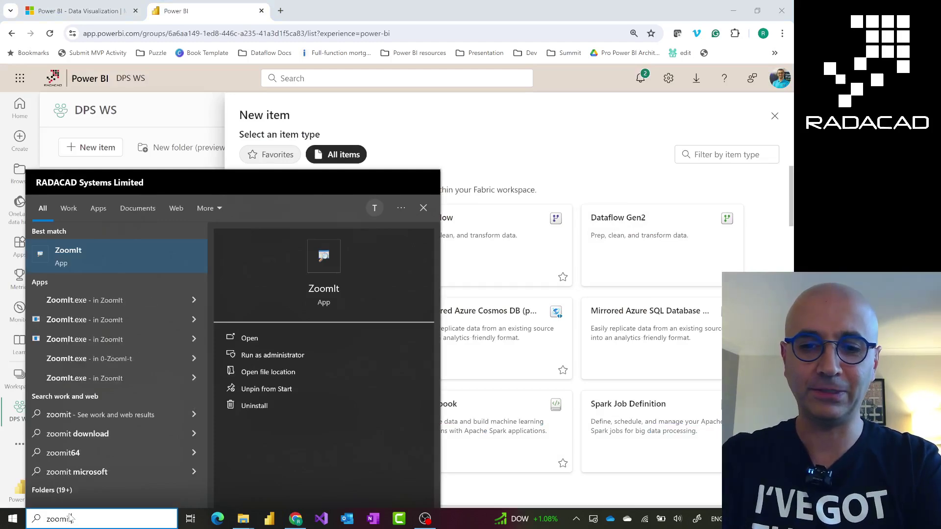
key("Return")
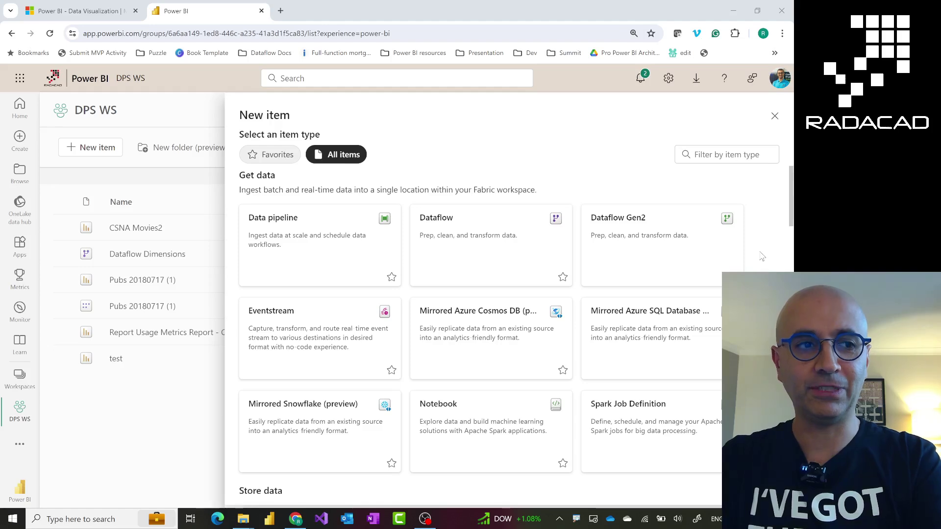
key("ctrl+1")
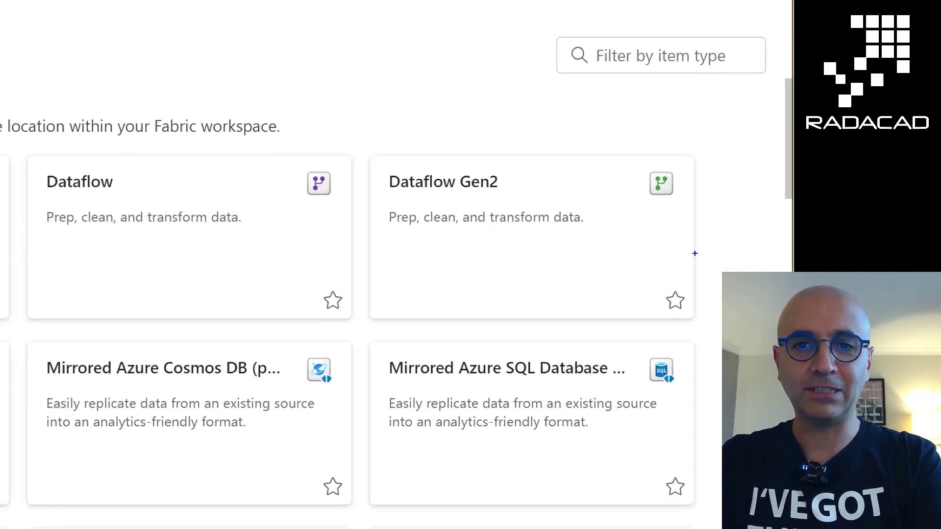
mouse_move(19, 146)
left_mouse_down()
mouse_move(343, 328)
mouse_move(704, 325)
left_mouse_up()
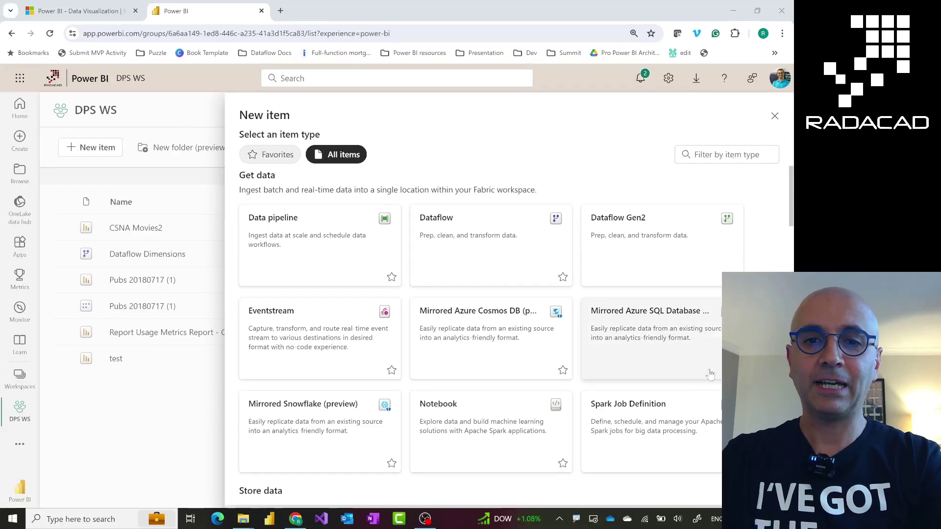
- Open the Dataflow Dimensions dataflow for editing and load its tables in Power Query
key("Escape")
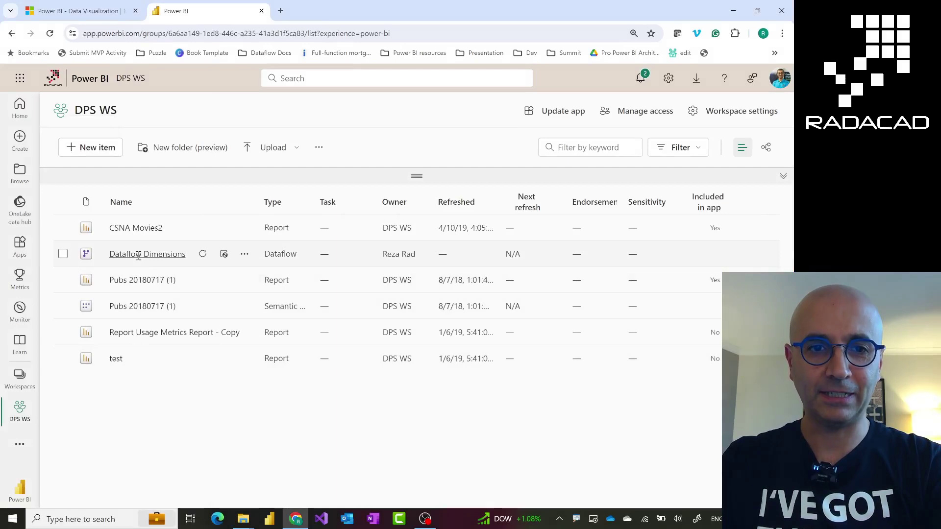
left_click(244, 254)
left_click(259, 305)
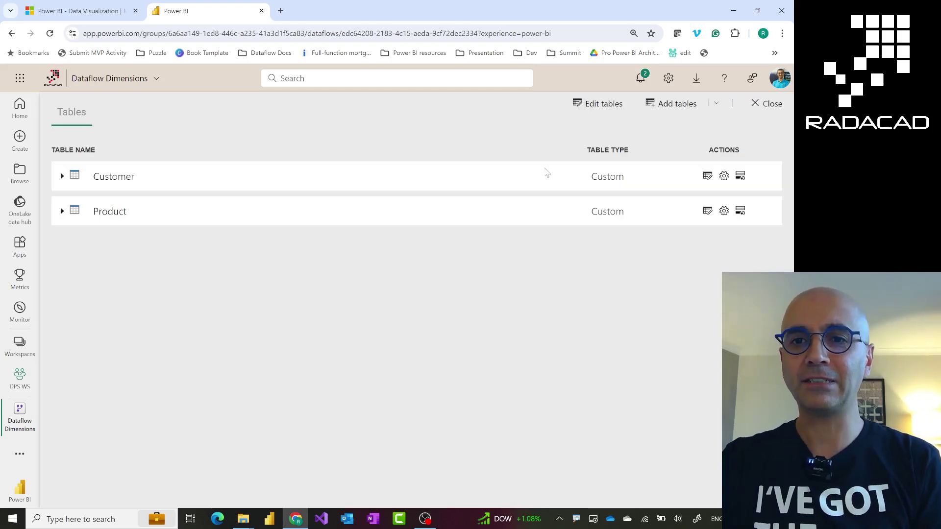
left_click(604, 107)
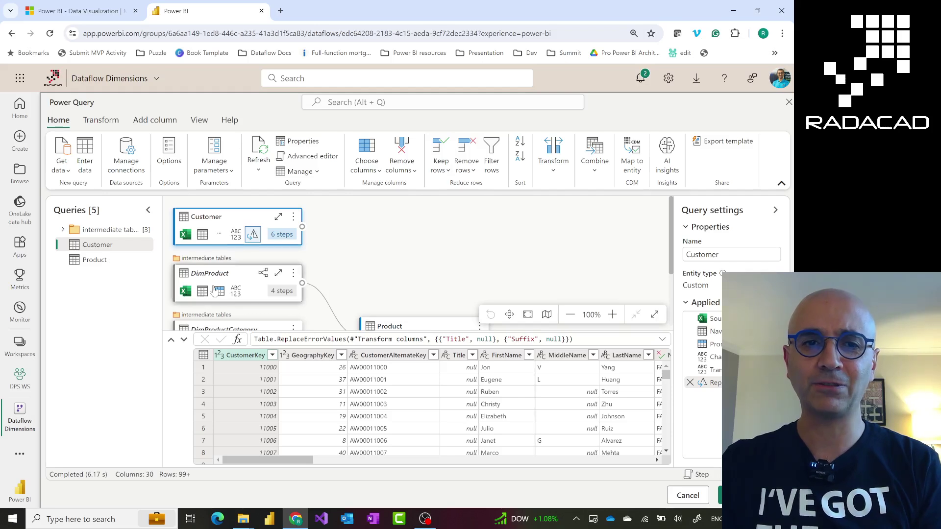
left_click(62, 229)
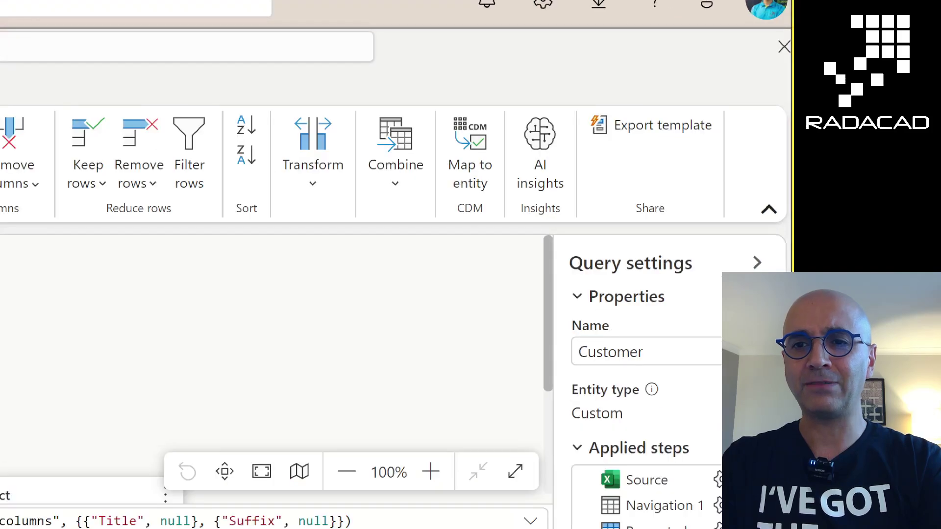
mouse_move(581, 109)
left_mouse_down()
mouse_move(611, 129)
mouse_move(724, 149)
left_mouse_up()
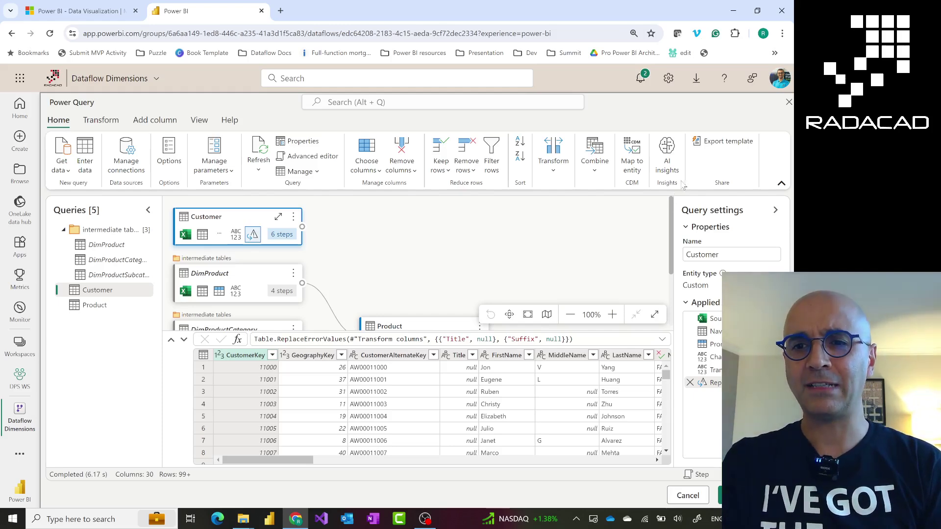
- Export the queries as a template named 'dataflow dimension template' and download the .pqt file
left_click(718, 142)
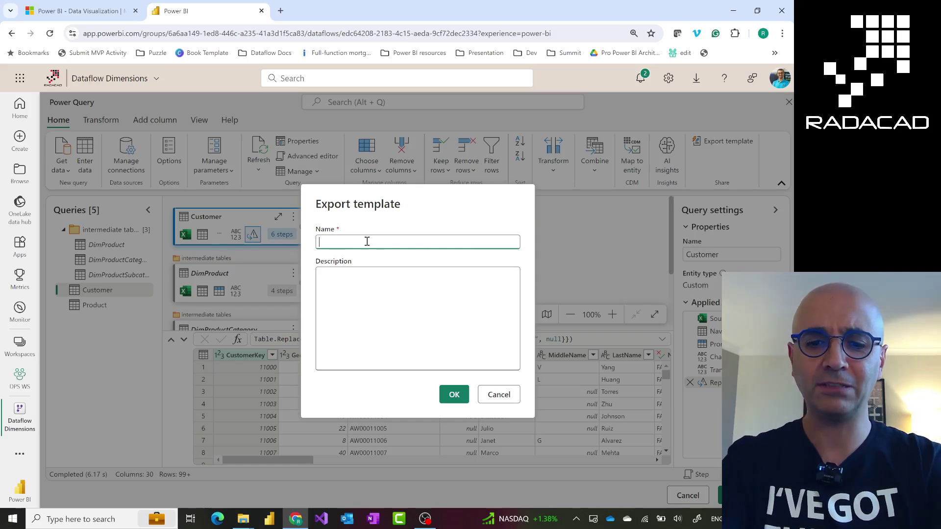
type("data")
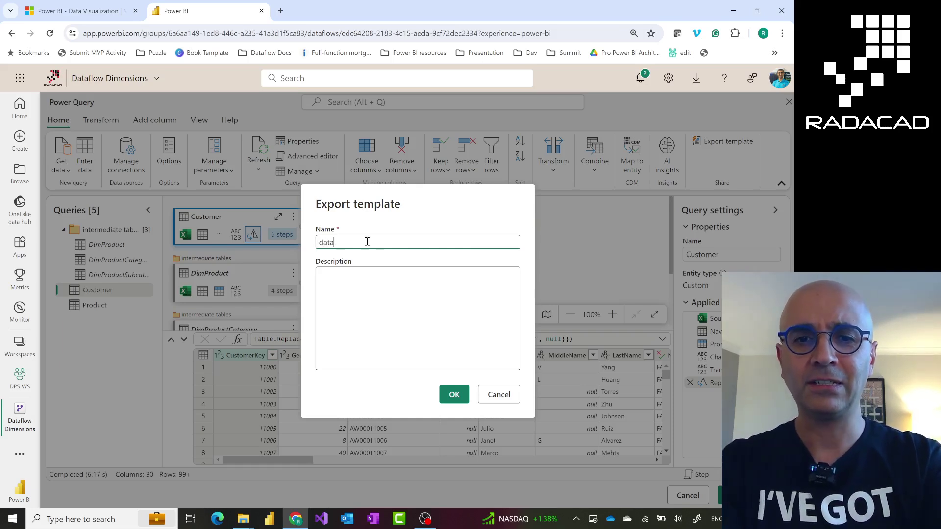
type("flow dimension template")
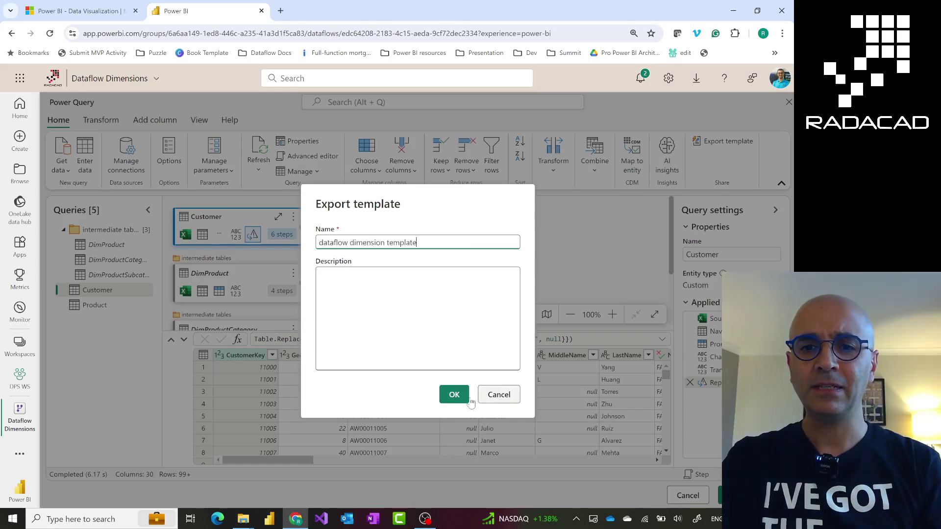
left_click(451, 396)
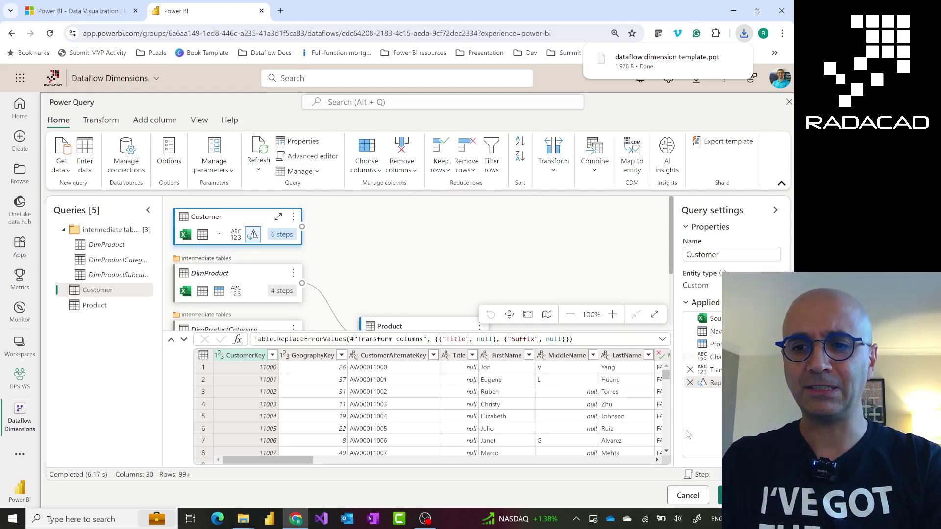
- Close Power Query, discarding changes, and switch to the FabTest RADACAD workspace
left_click(789, 103)
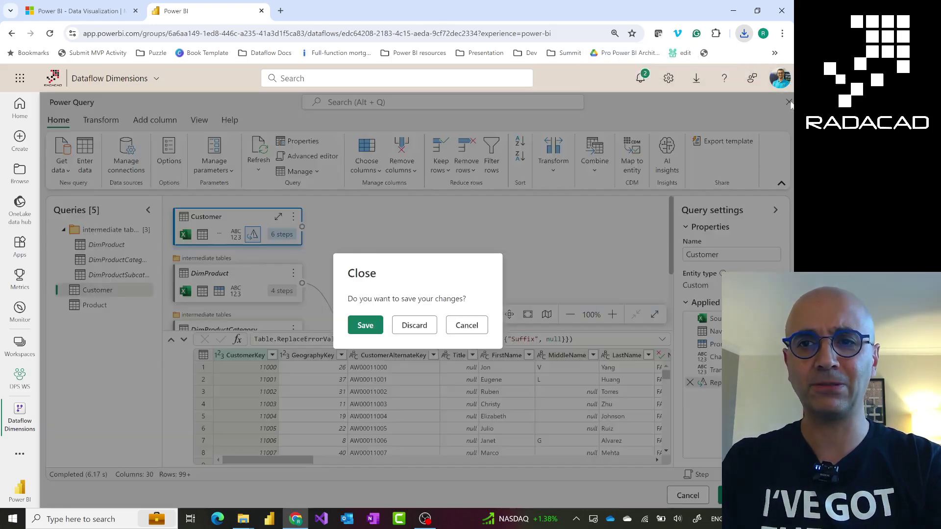
left_click(414, 334)
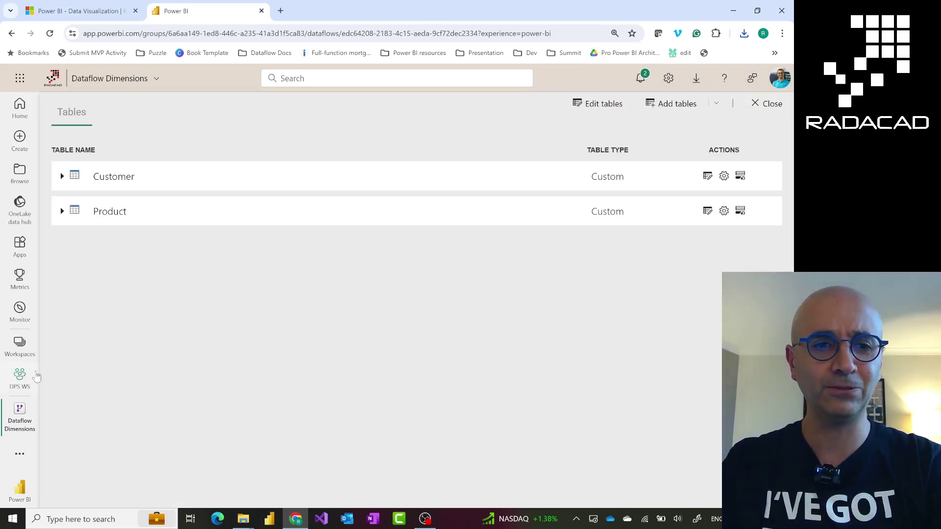
left_click(16, 348)
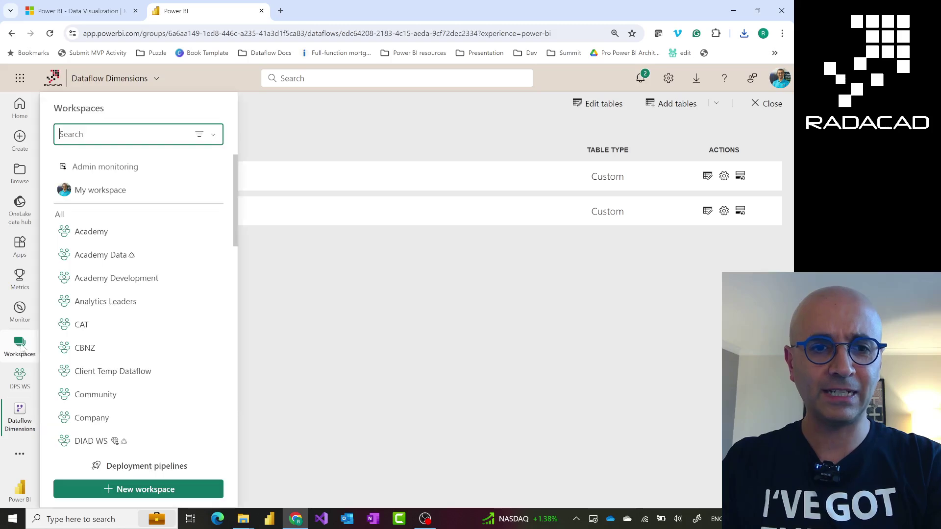
scroll(117, 350, "down", 1)
scroll(114, 352, "down", 2)
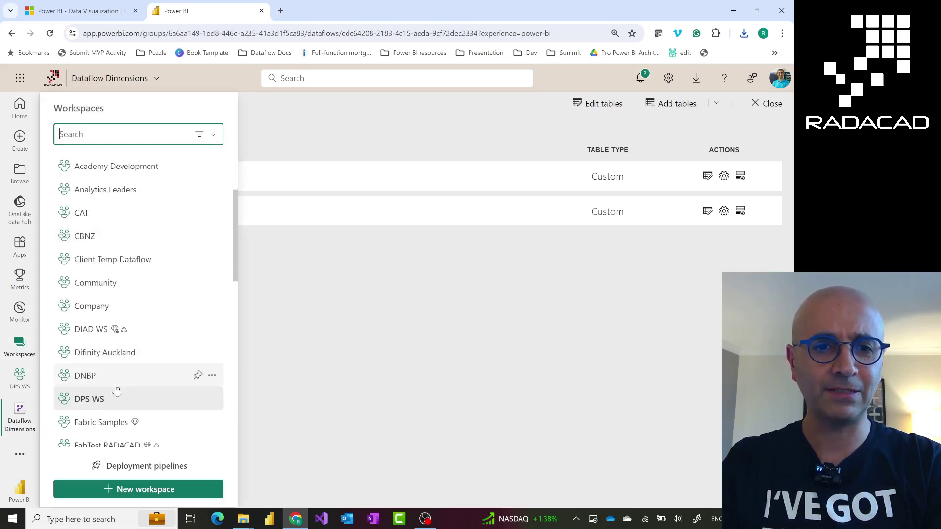
left_click(108, 444)
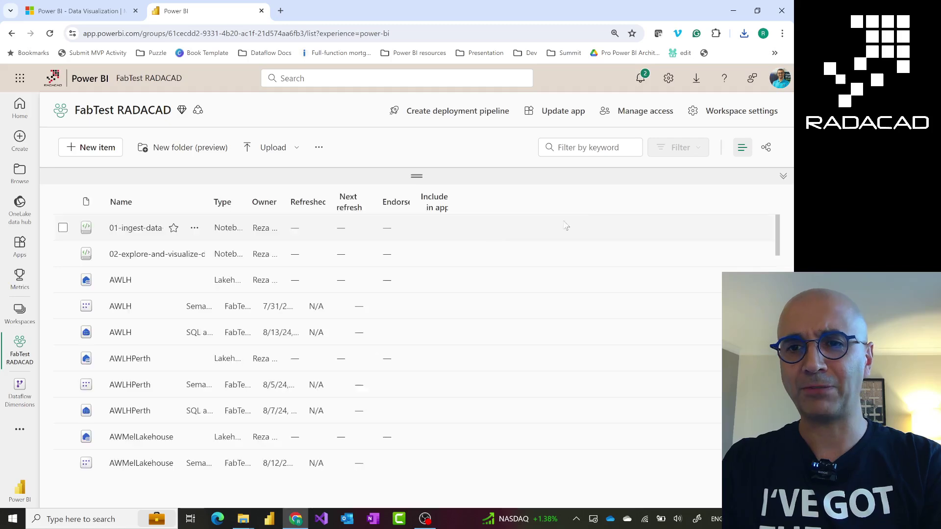
- Create a new Dataflow Gen2 from 'dataflow dimension template.pqt' and view the Customer query
left_click(97, 148)
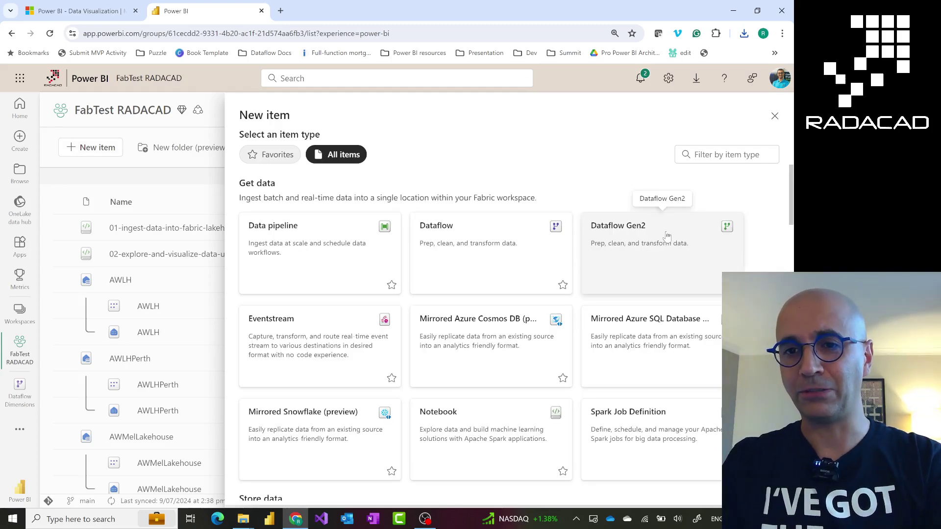
left_click(667, 236)
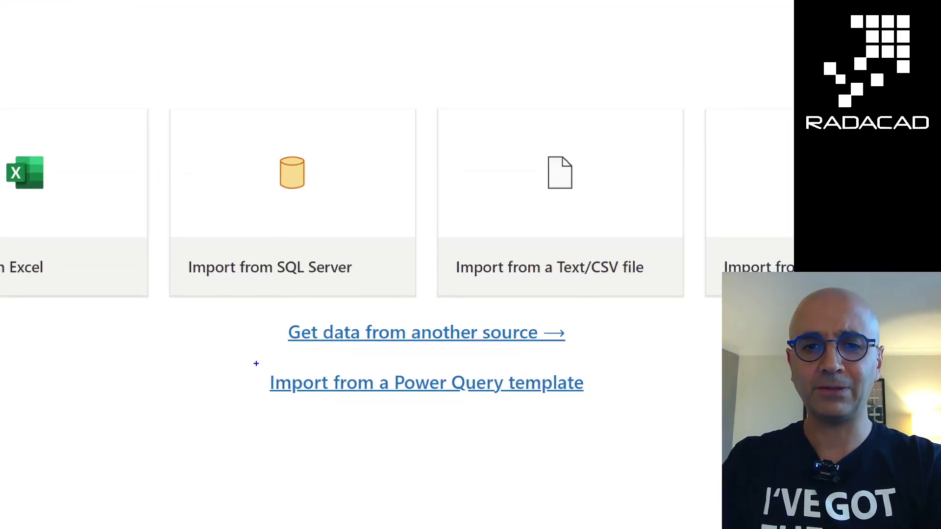
mouse_move(256, 363)
left_mouse_down()
mouse_move(643, 410)
mouse_move(617, 409)
left_mouse_up()
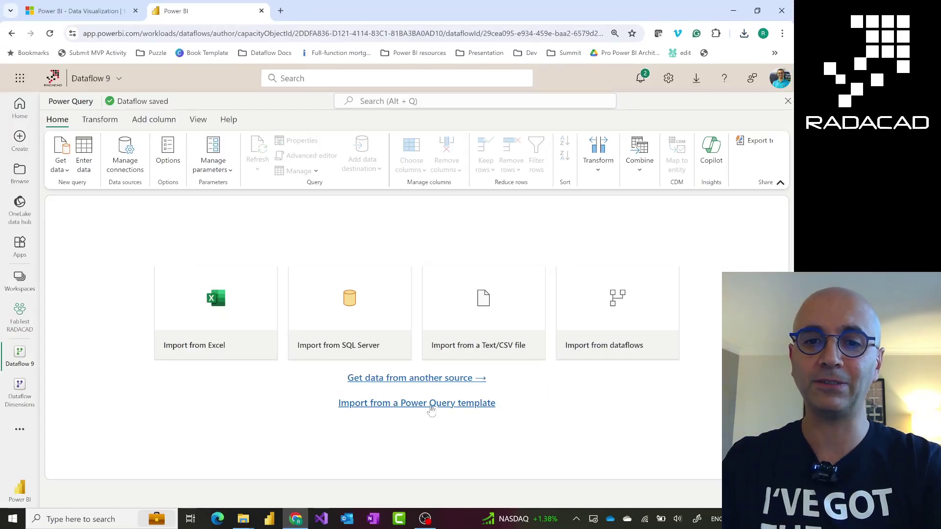
left_click(431, 405)
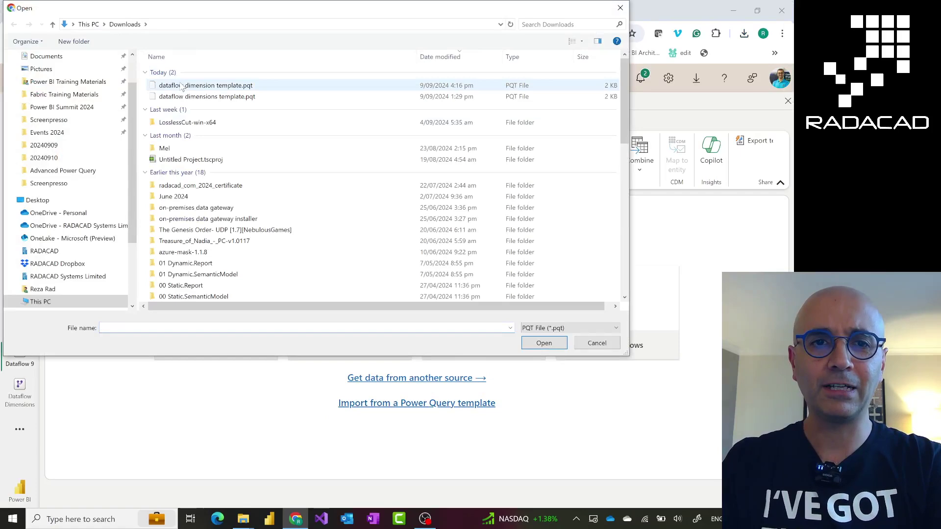
double_click(182, 86)
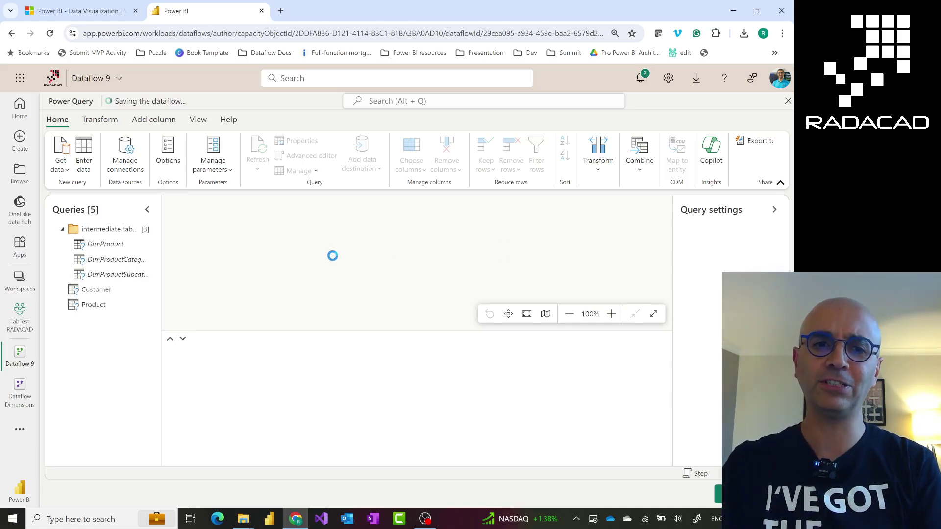
left_click(139, 291)
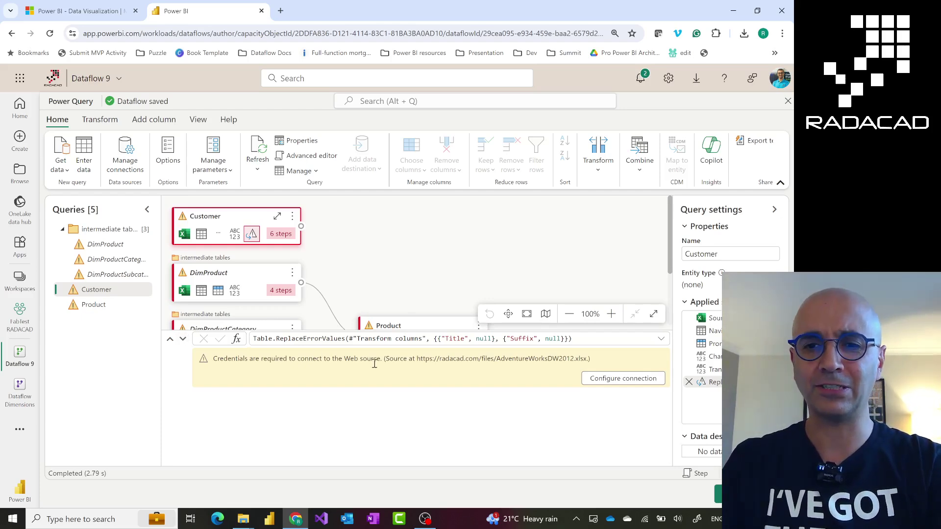
- Configure the credentials for the AdventureWorks web source and connect
left_click(604, 380)
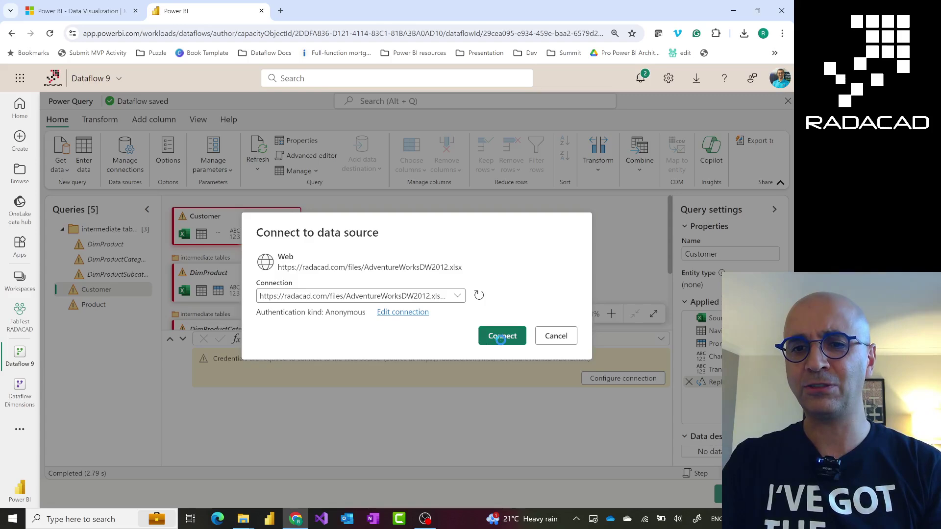
left_click(501, 343)
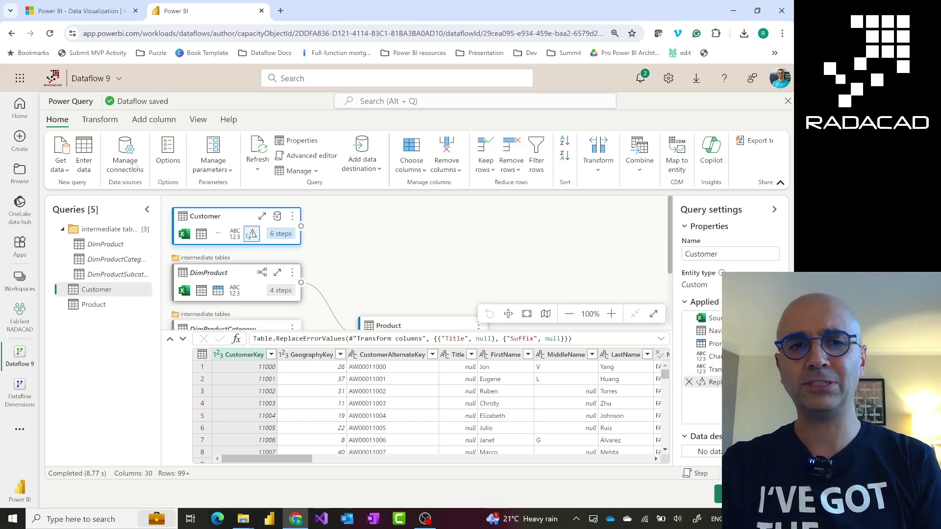
- Change the dataflow title from 'Dataflow 9' to 'Dataflow Dimensions Gen2'
left_click(115, 78)
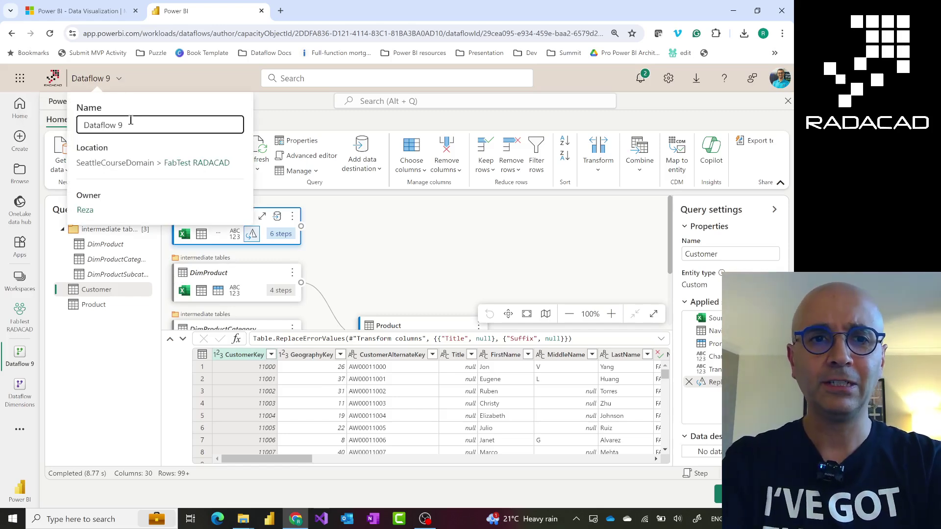
key("BackSpace")
type("Dimension")
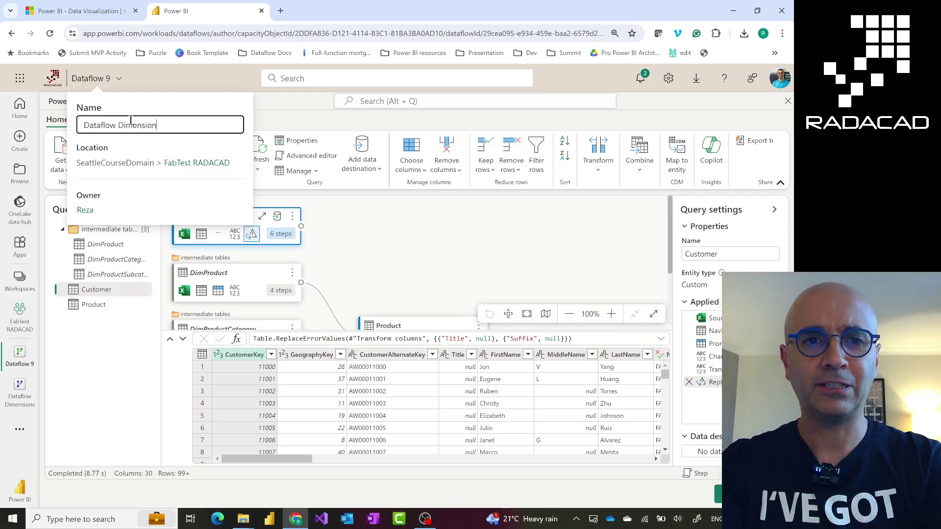
type("s Gen2")
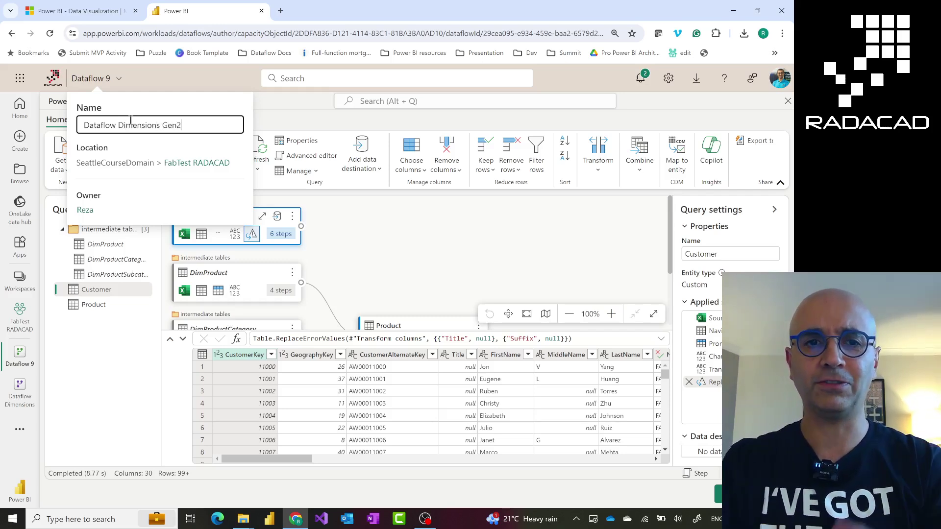
key("Return")
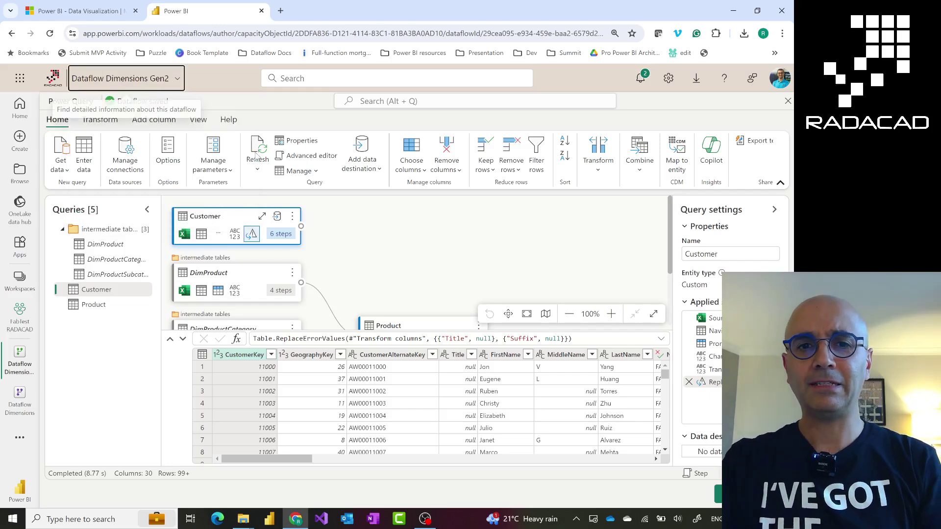
- Pick Lakehouse as the data destination for the Customer query
left_click(376, 176)
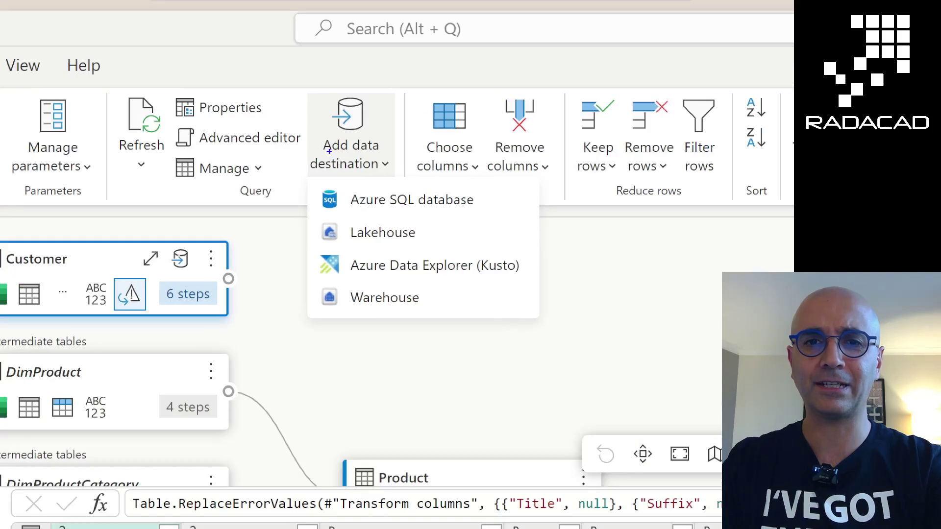
mouse_move(301, 88)
left_mouse_down()
mouse_move(466, 280)
mouse_move(544, 316)
left_mouse_up()
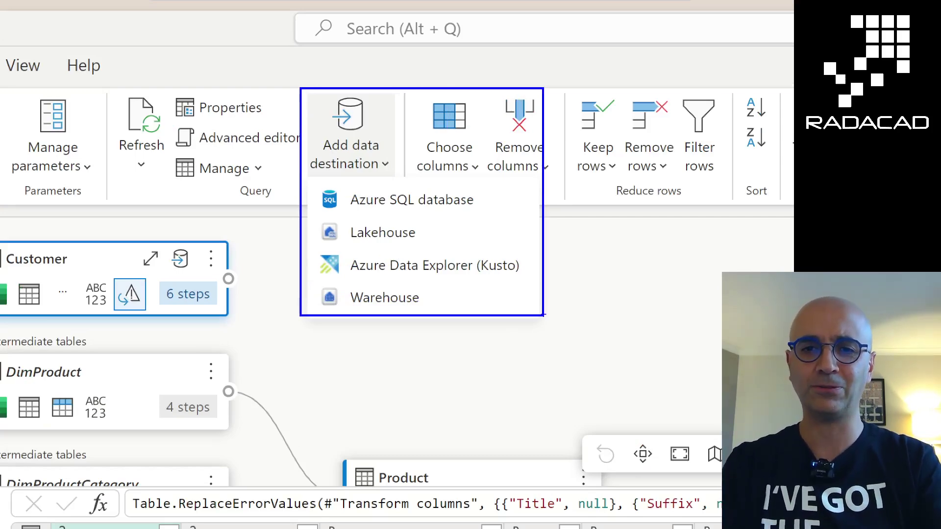
key("Escape")
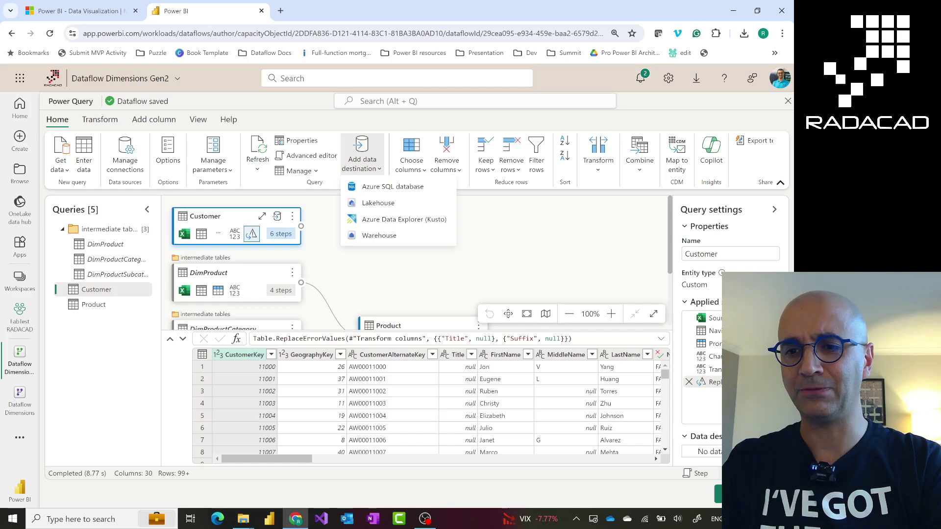
left_click(779, 451)
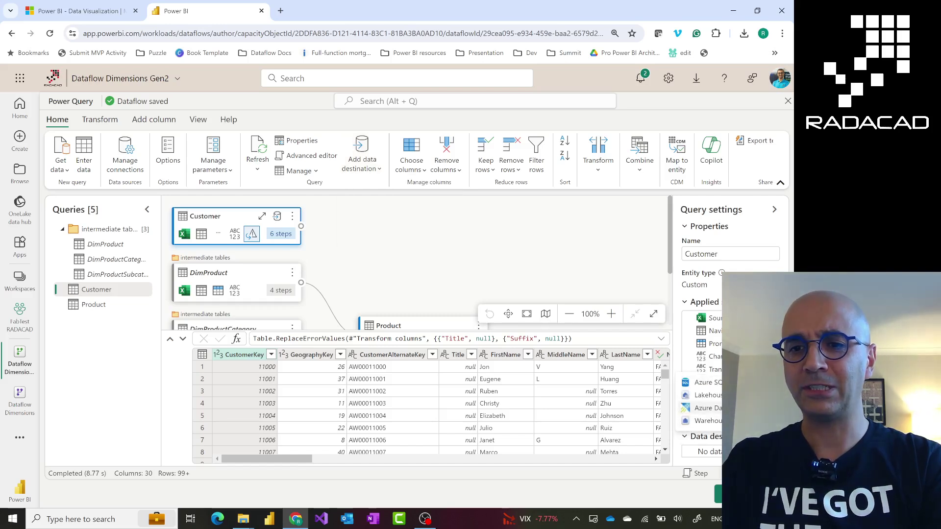
left_click(707, 395)
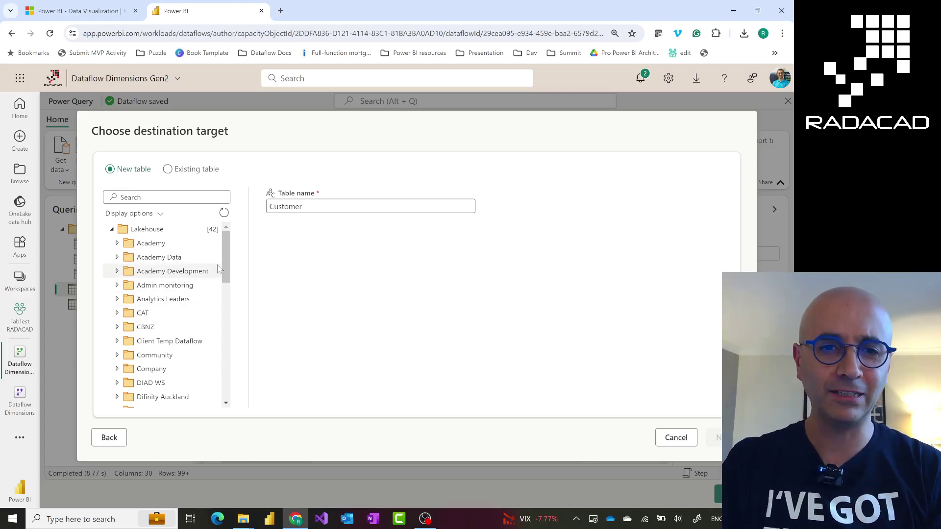
- Put the new Customer table in the AWLH lakehouse under FabTest RADACAD
scroll(226, 299, "down", 1)
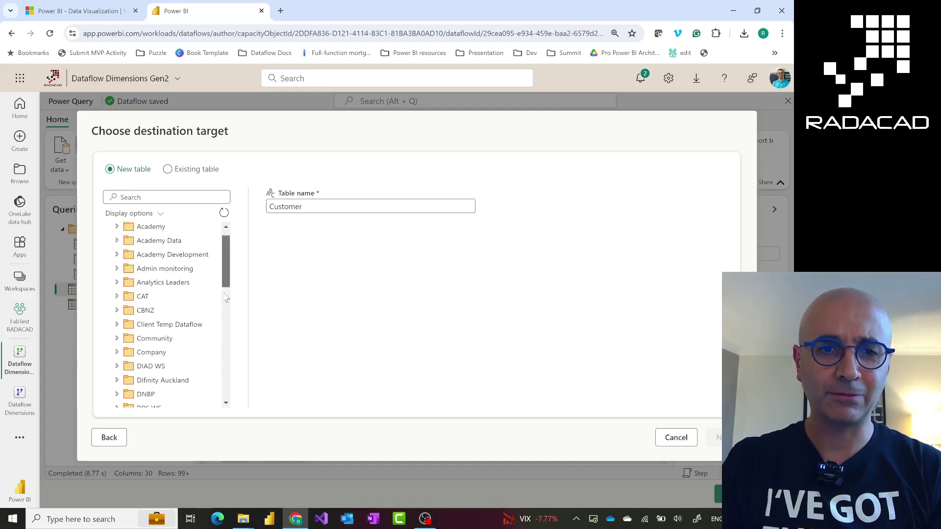
scroll(226, 299, "down", 3)
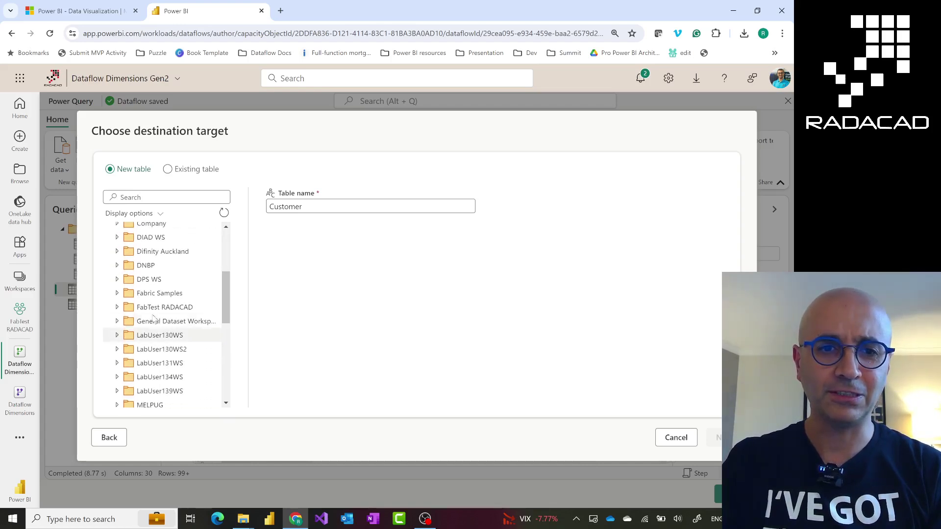
left_click(131, 308)
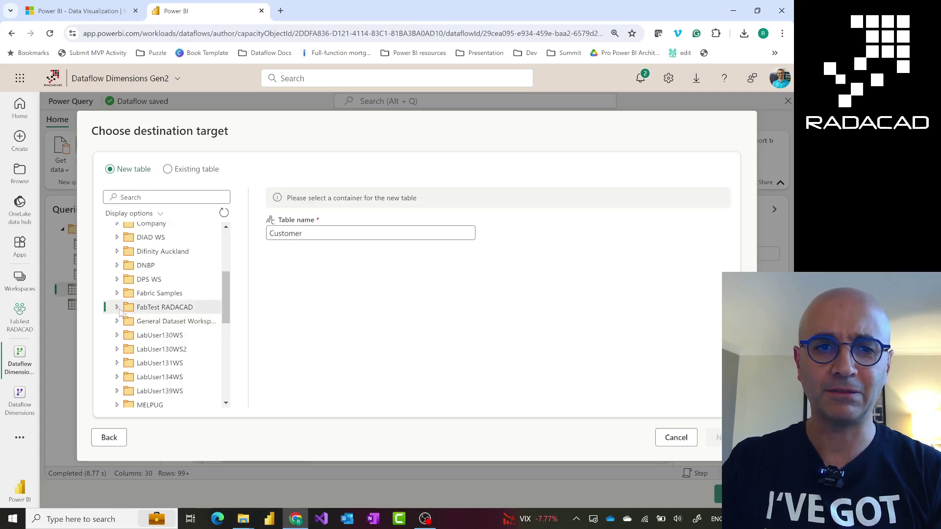
left_click(118, 308)
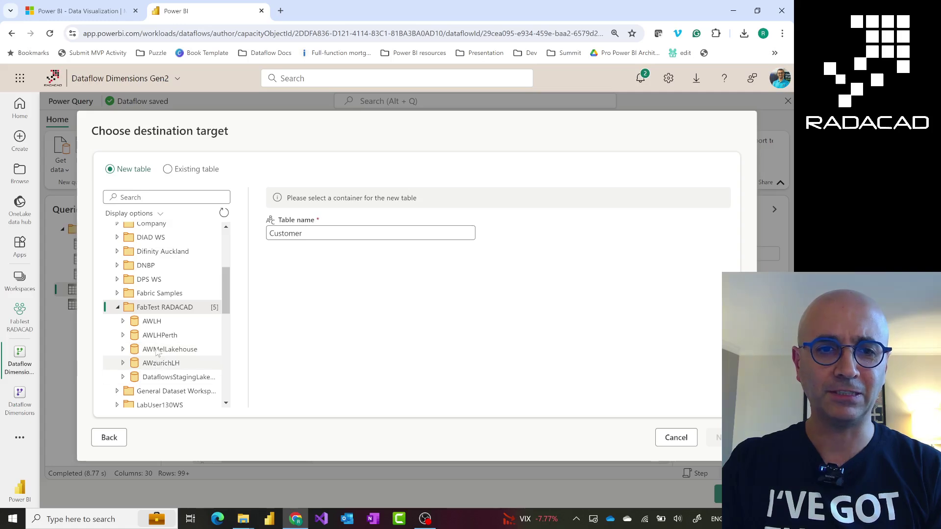
left_click(193, 321)
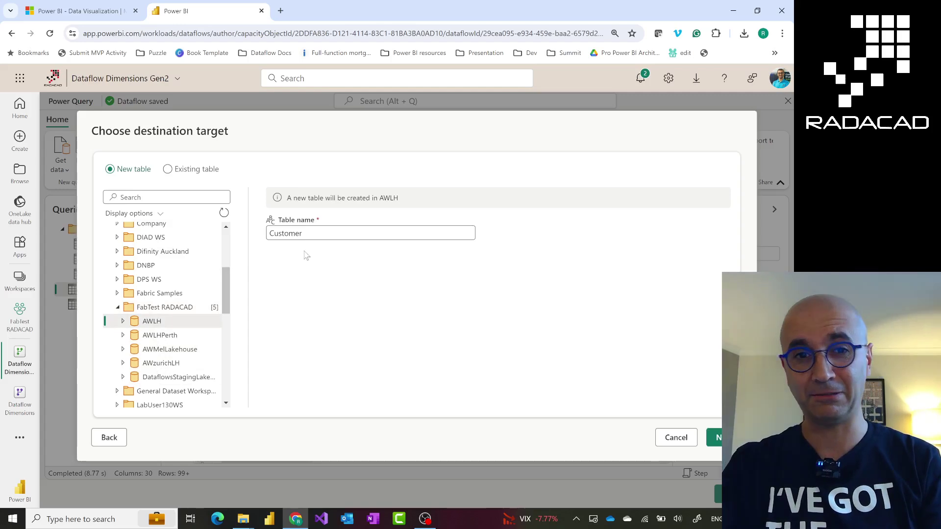
left_click(322, 237)
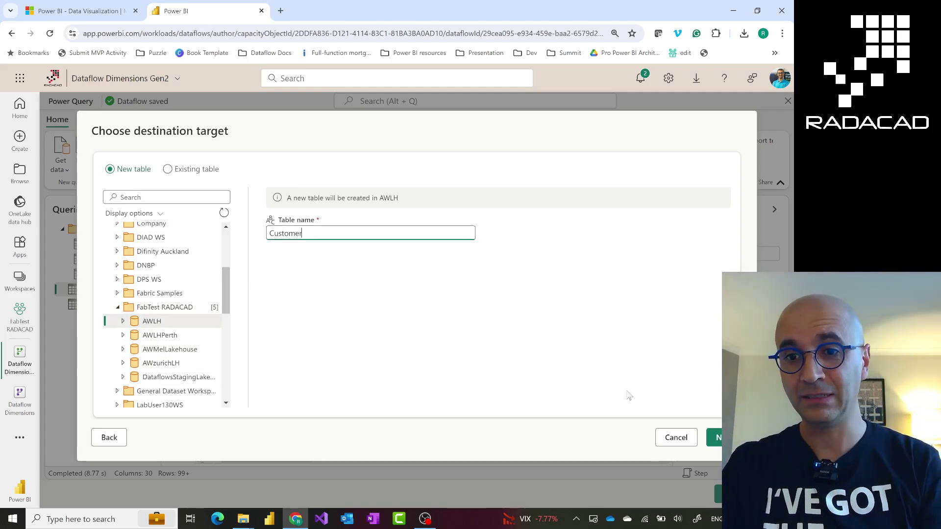
- Keep automatic update method and column mapping for the Customer destination, then save
left_click(718, 438)
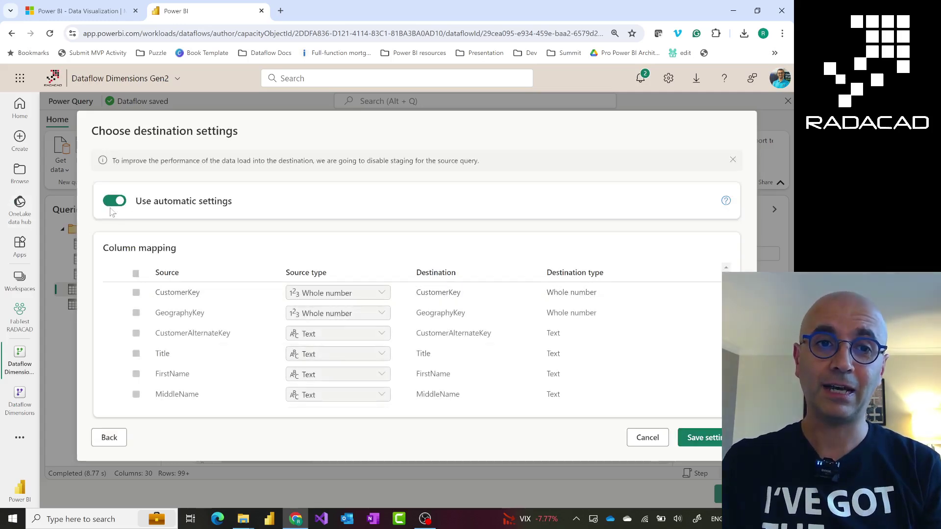
left_click(112, 202)
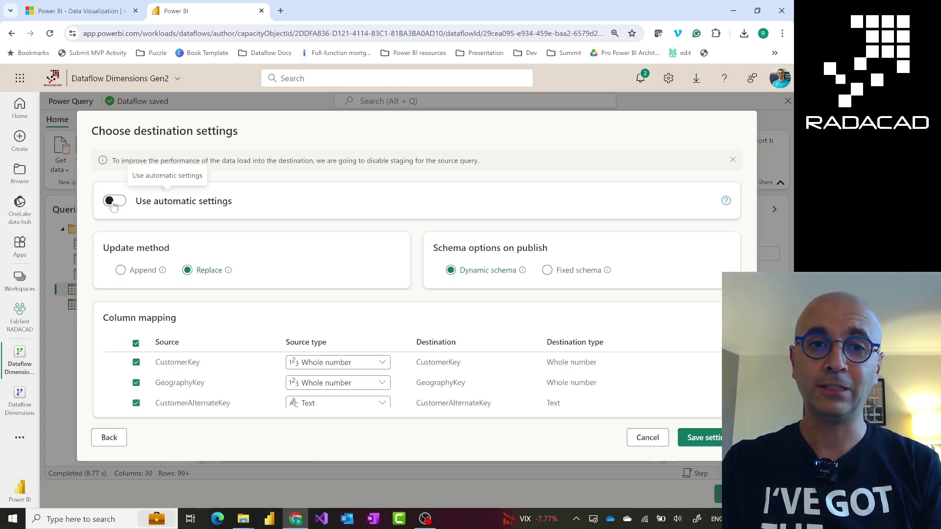
left_click(114, 203)
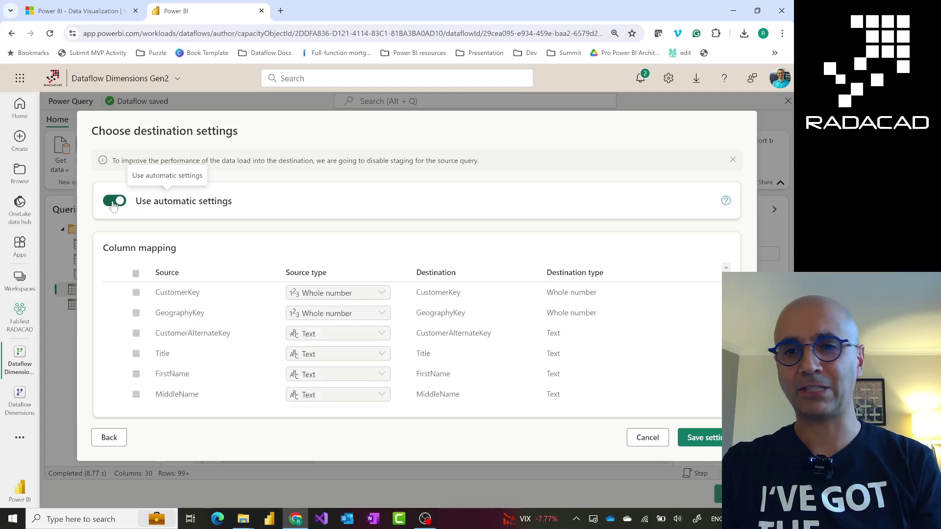
left_click(700, 438)
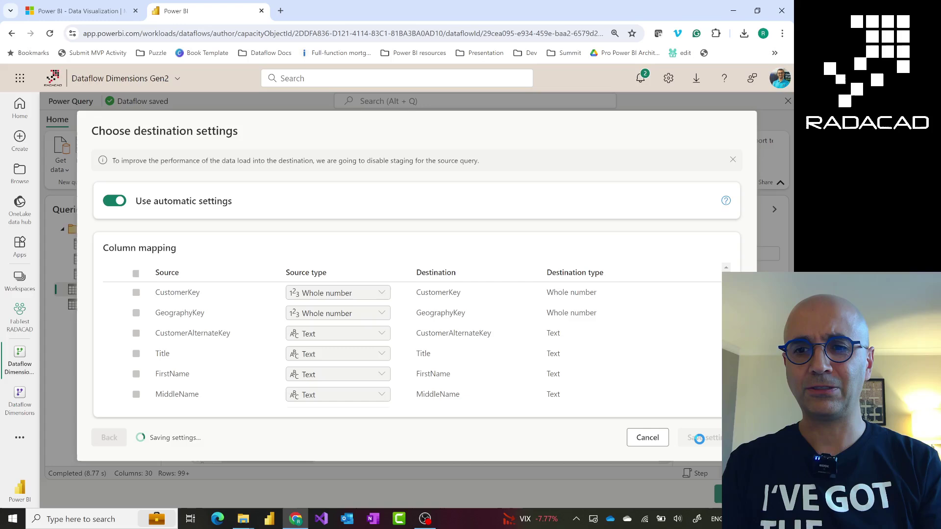